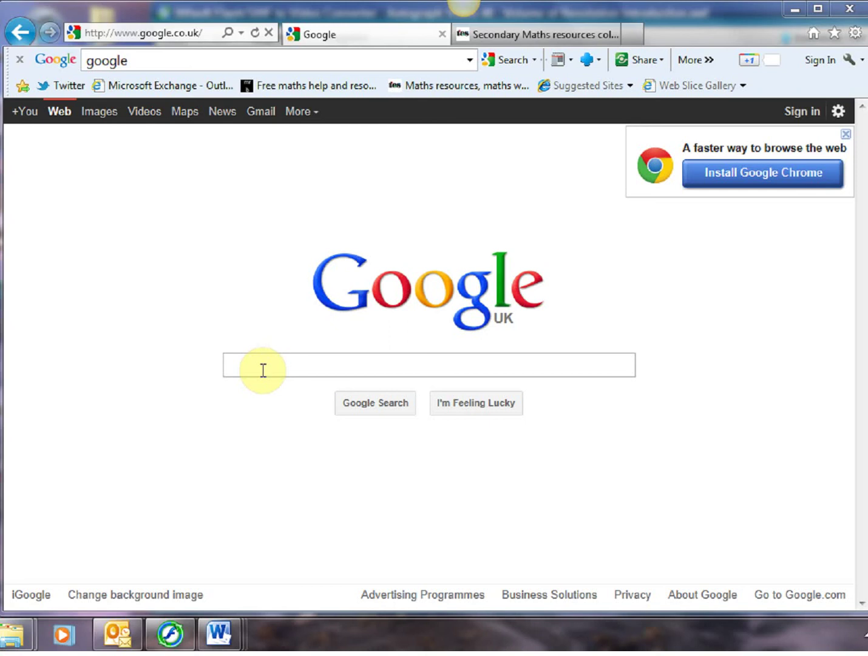
# - Search Google for 'mr reddy geometry toolbox' and open the Geometry Toolbox - Mr Reddy result
pyautogui.click(263, 370)
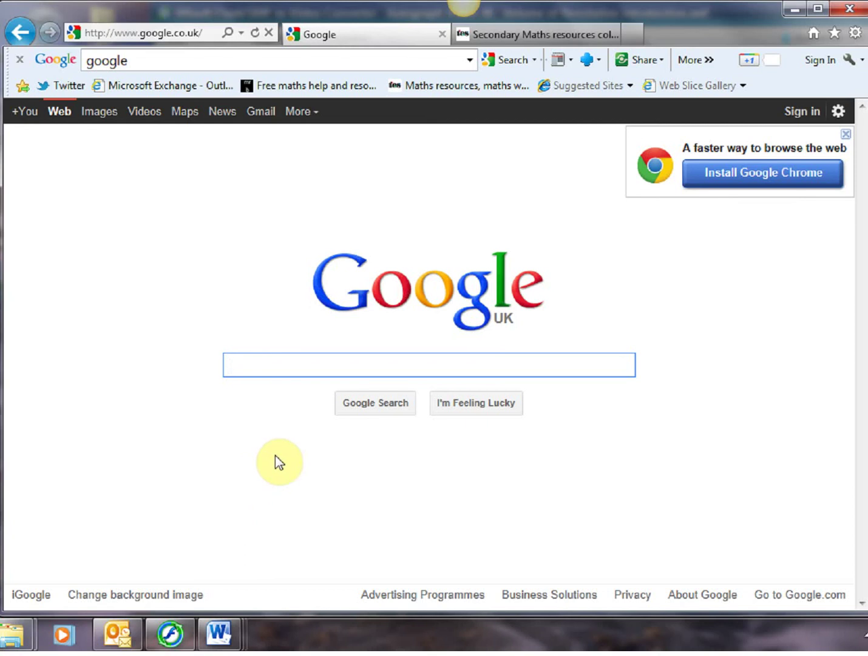
pyautogui.write('mr reddy')
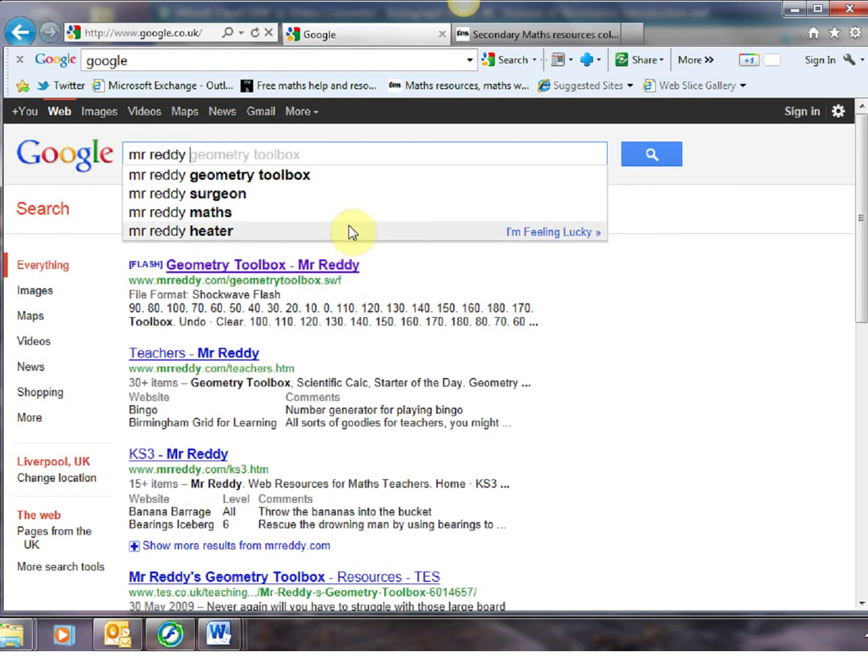
pyautogui.click(262, 176)
pyautogui.click(303, 274)
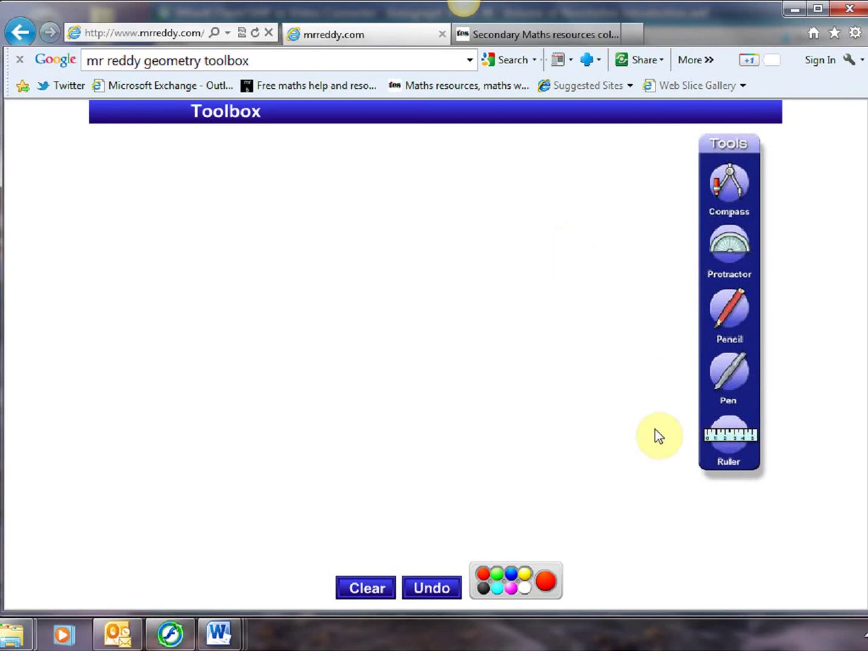
# - Pencil a red 6 cm base line along the ruler, then align the ruler's 0 with its start
pyautogui.click(722, 444)
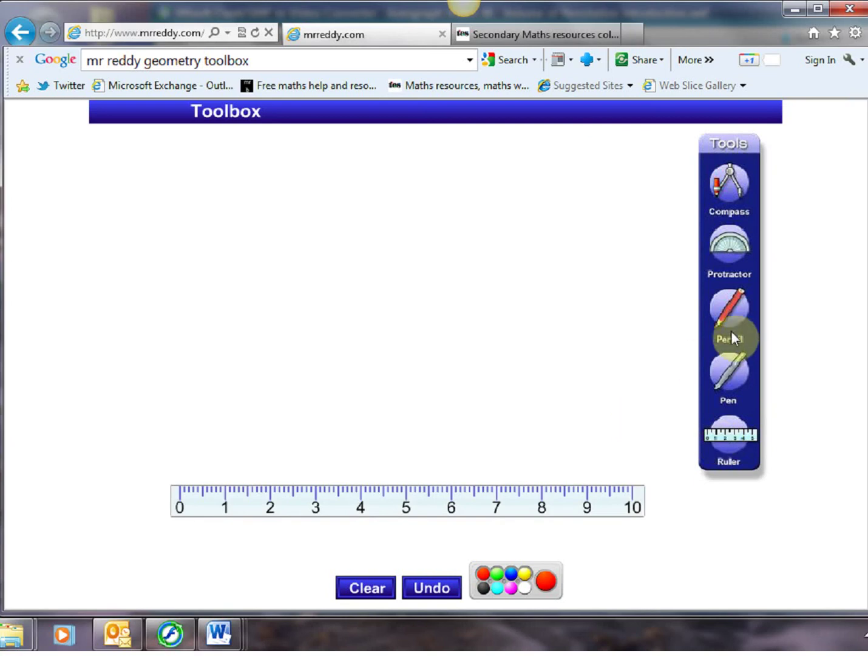
pyautogui.moveTo(728, 307)
pyautogui.mouseDown()
pyautogui.moveTo(746, 315)
pyautogui.moveTo(503, 445)
pyautogui.moveTo(240, 485)
pyautogui.moveTo(225, 508)
pyautogui.moveTo(237, 498)
pyautogui.moveTo(329, 492)
pyautogui.moveTo(508, 499)
pyautogui.mouseUp()
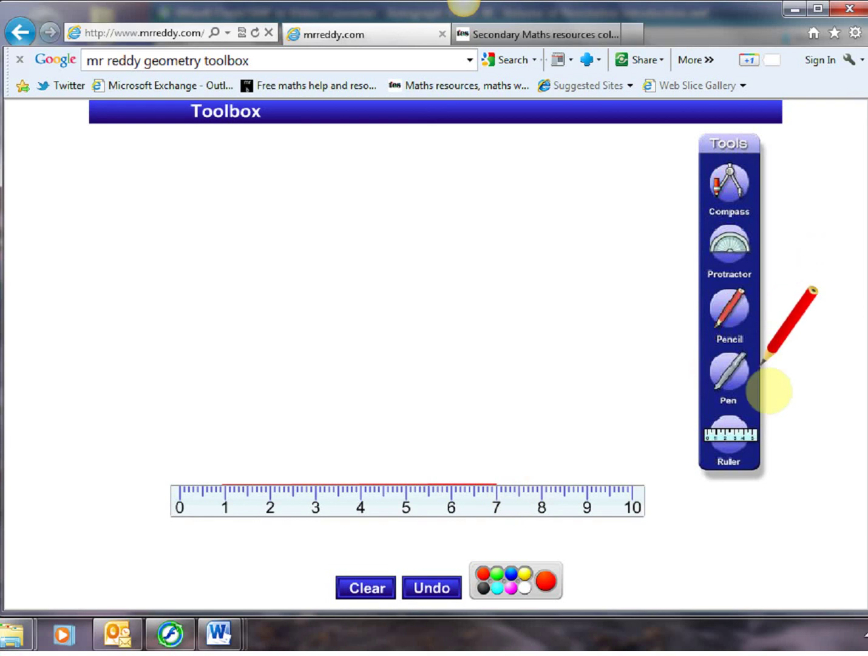
pyautogui.click(730, 319)
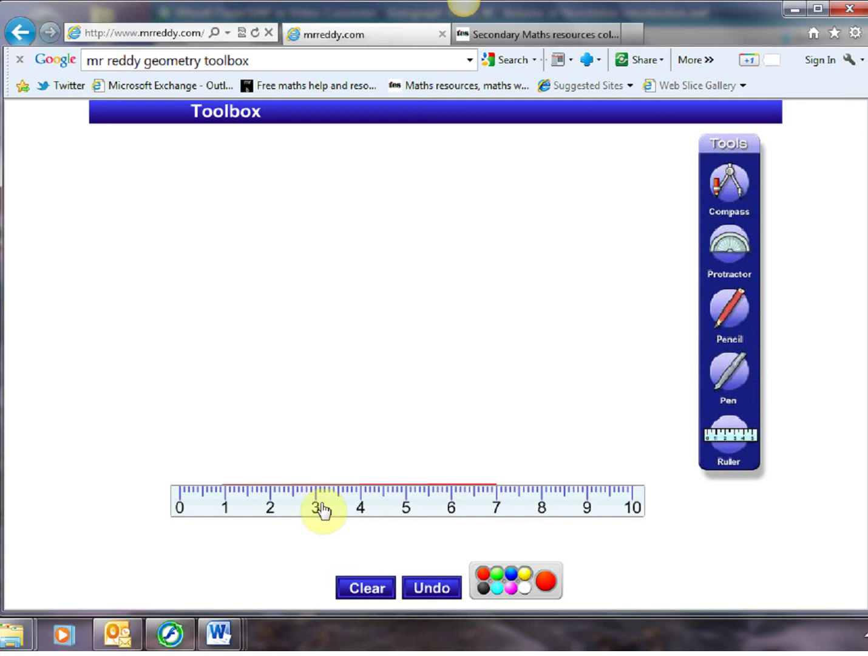
pyautogui.moveTo(305, 507); pyautogui.dragTo(339, 509)
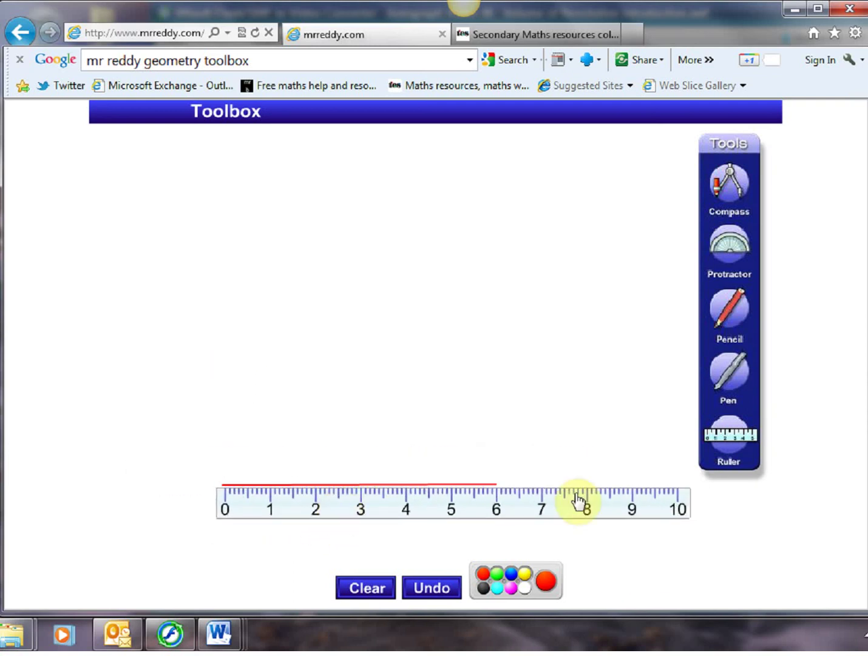
pyautogui.moveTo(681, 510); pyautogui.dragTo(642, 515)
# - Centre a protractor on the base line's left end and tick the 40° point in red pen
pyautogui.click(731, 447)
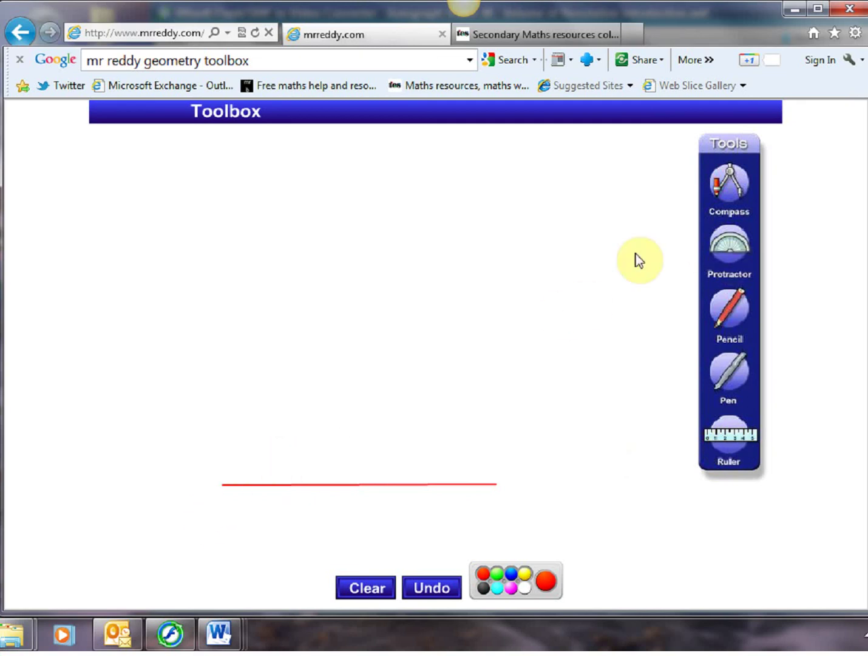
pyautogui.click(724, 250)
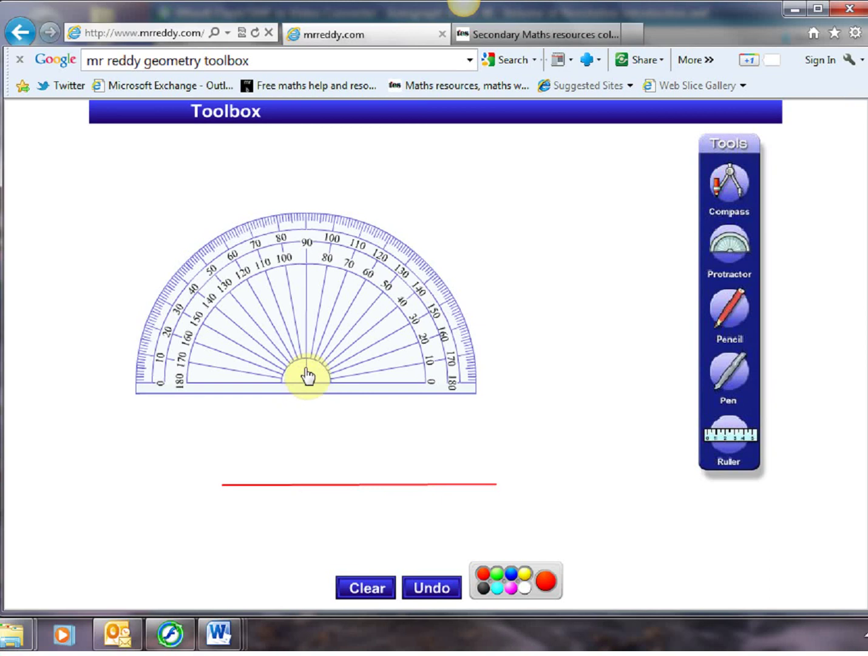
pyautogui.moveTo(309, 376); pyautogui.dragTo(227, 495)
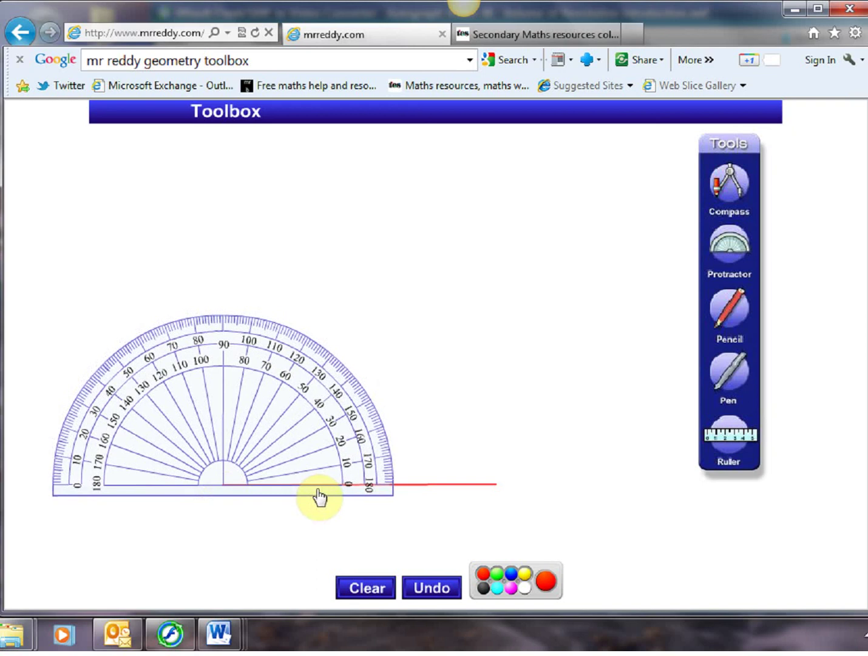
pyautogui.click(735, 378)
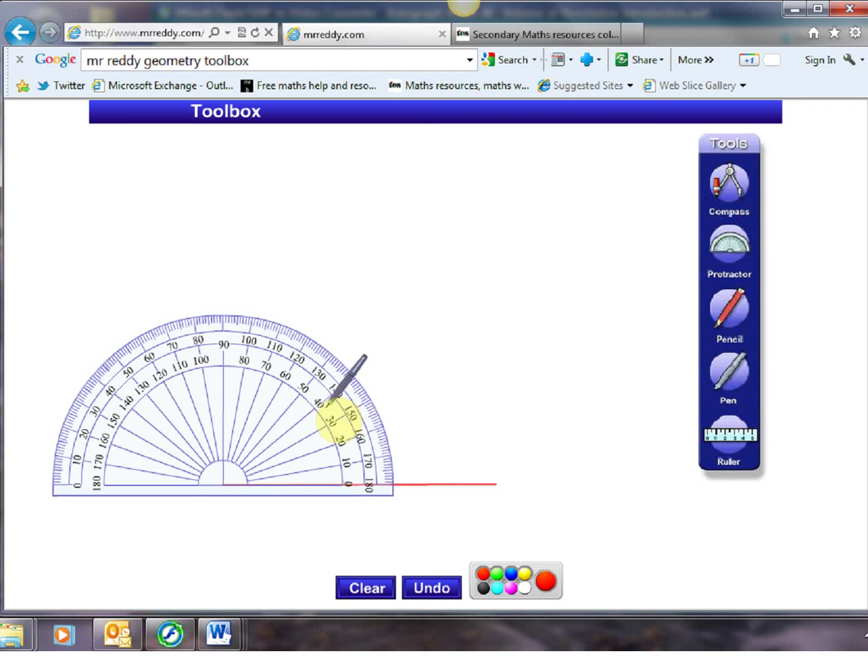
pyautogui.click(357, 375)
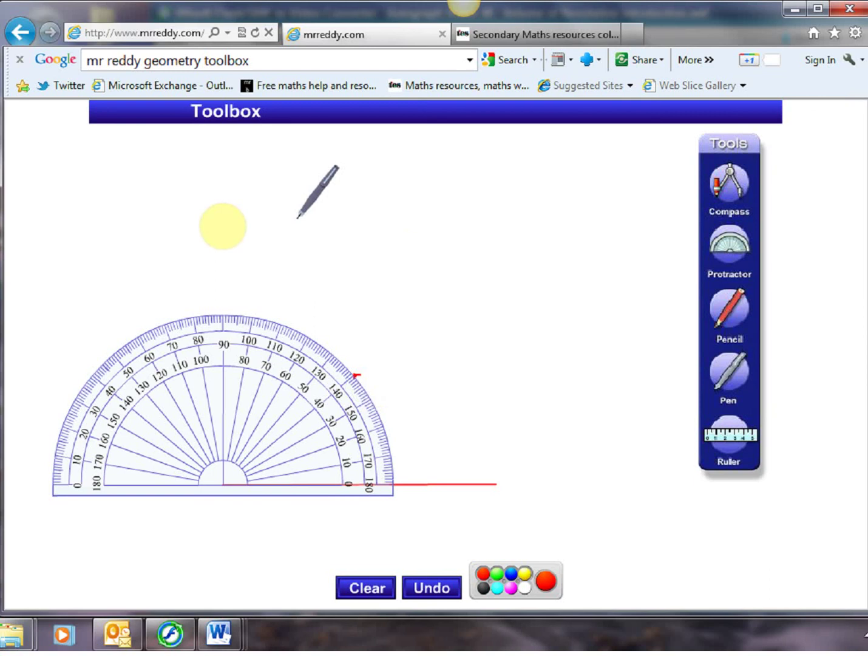
pyautogui.moveTo(87, 170)
pyautogui.mouseDown()
pyautogui.moveTo(100, 159)
pyautogui.moveTo(114, 177)
pyautogui.moveTo(129, 160)
pyautogui.mouseUp()
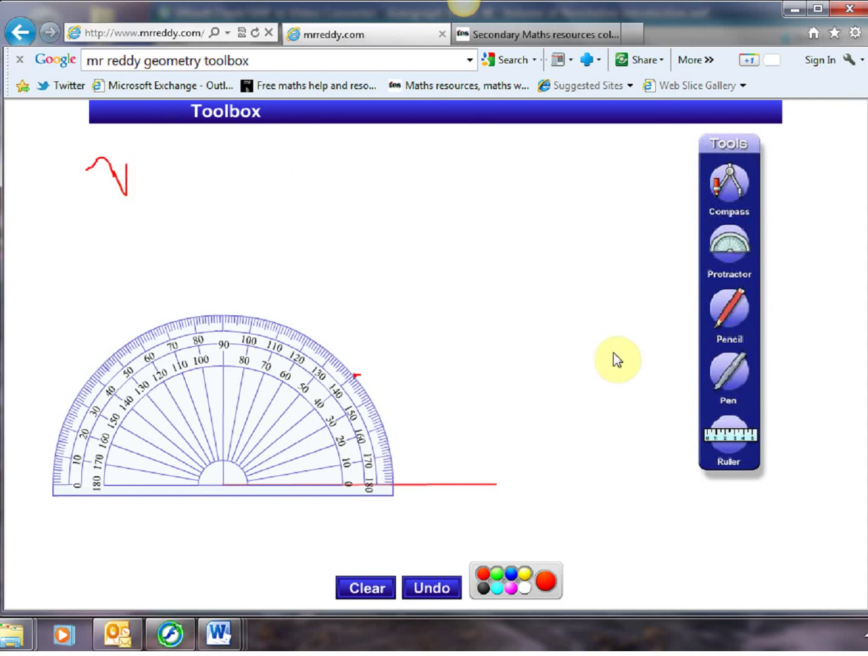
# - Swing a ruler from the left vertex through the 40° mark and pencil the second red side
pyautogui.click(729, 261)
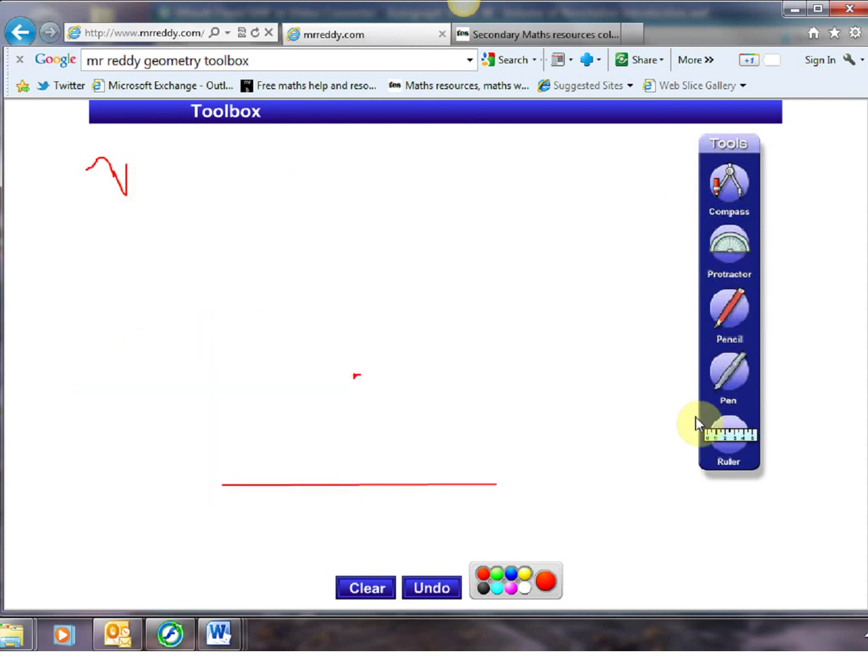
pyautogui.click(731, 445)
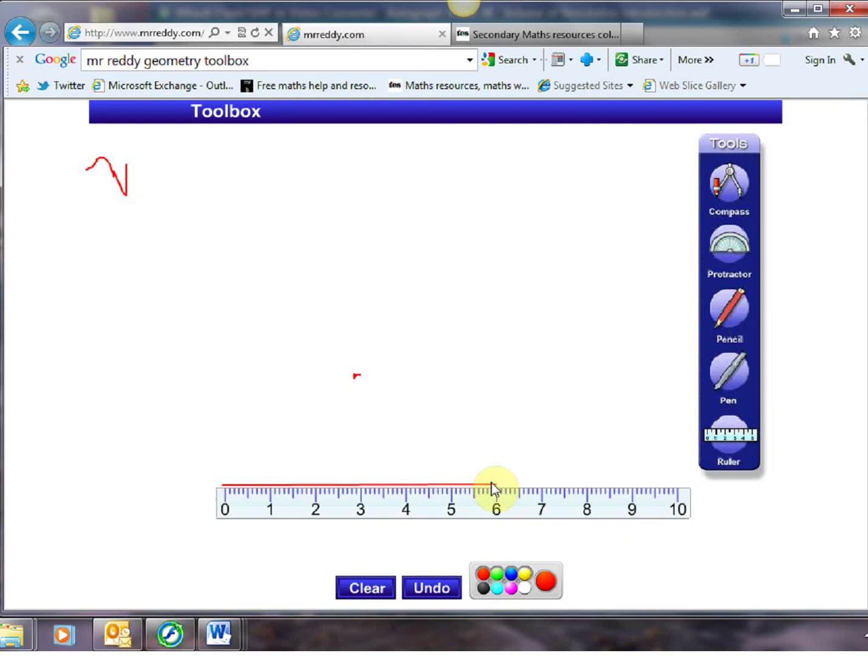
pyautogui.moveTo(430, 509); pyautogui.dragTo(418, 506)
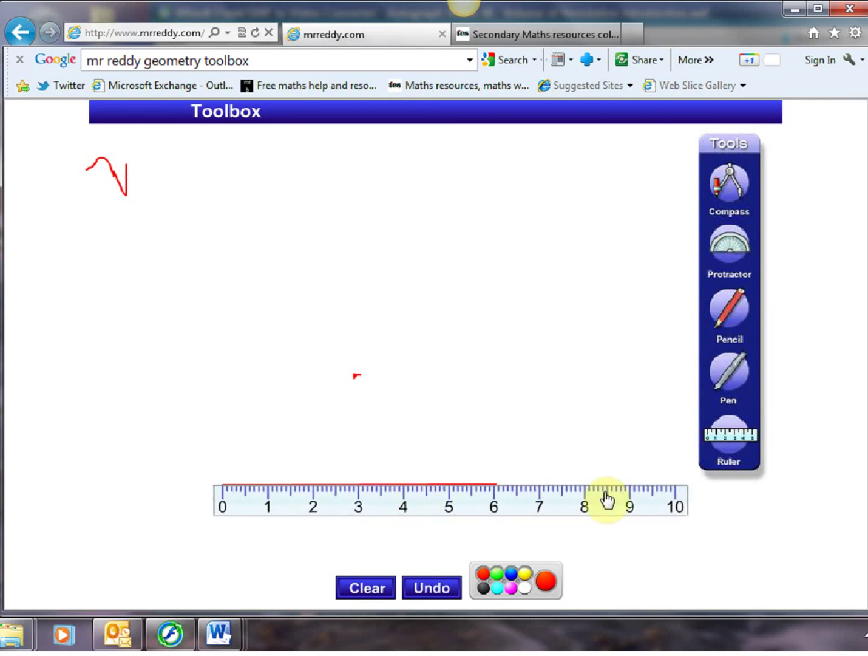
pyautogui.moveTo(678, 508)
pyautogui.mouseDown()
pyautogui.moveTo(657, 417)
pyautogui.moveTo(596, 290)
pyautogui.moveTo(560, 240)
pyautogui.mouseUp()
pyautogui.click(733, 344)
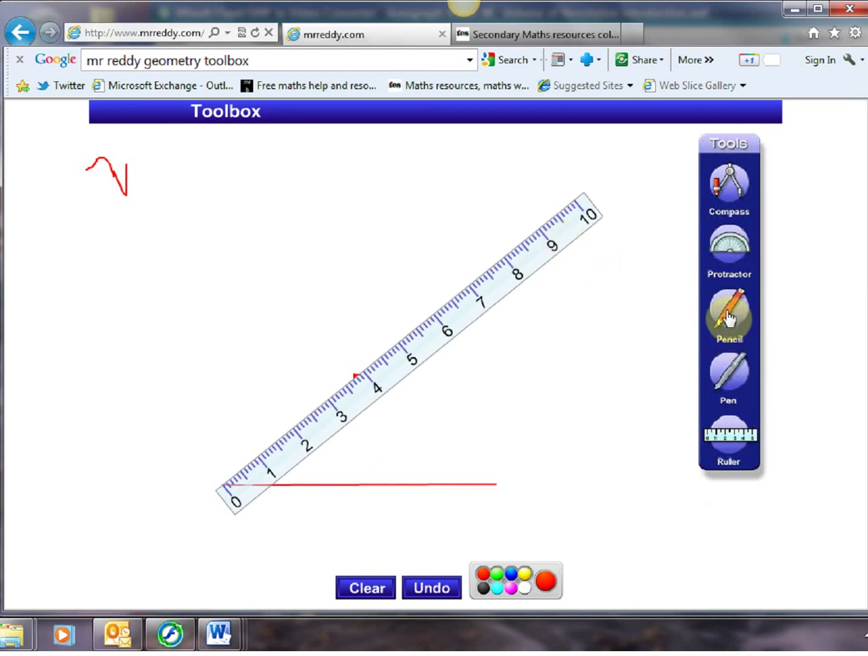
pyautogui.moveTo(213, 481)
pyautogui.mouseDown()
pyautogui.moveTo(350, 420)
pyautogui.moveTo(447, 323)
pyautogui.moveTo(435, 305)
pyautogui.moveTo(523, 235)
pyautogui.moveTo(534, 255)
pyautogui.mouseUp()
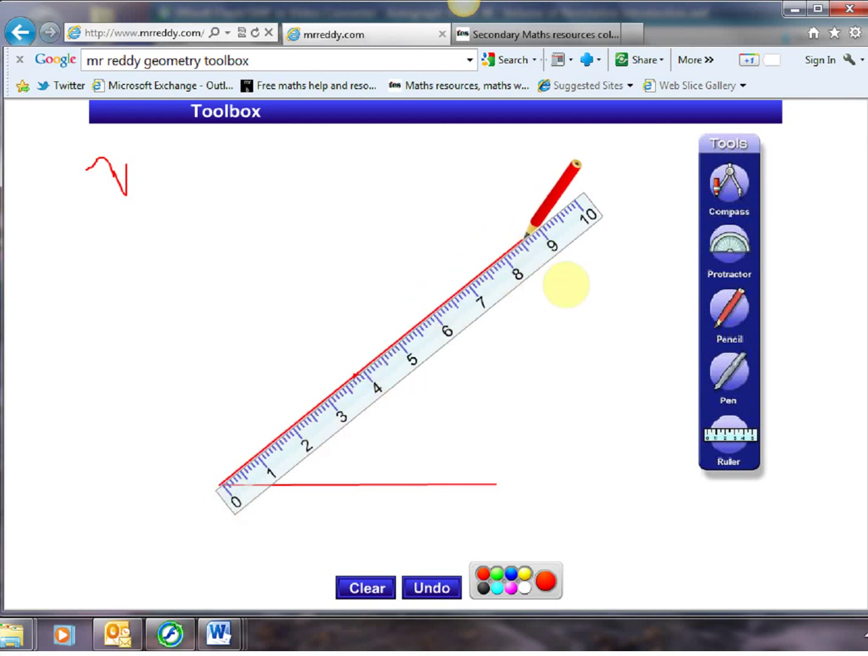
pyautogui.click(724, 326)
pyautogui.click(729, 442)
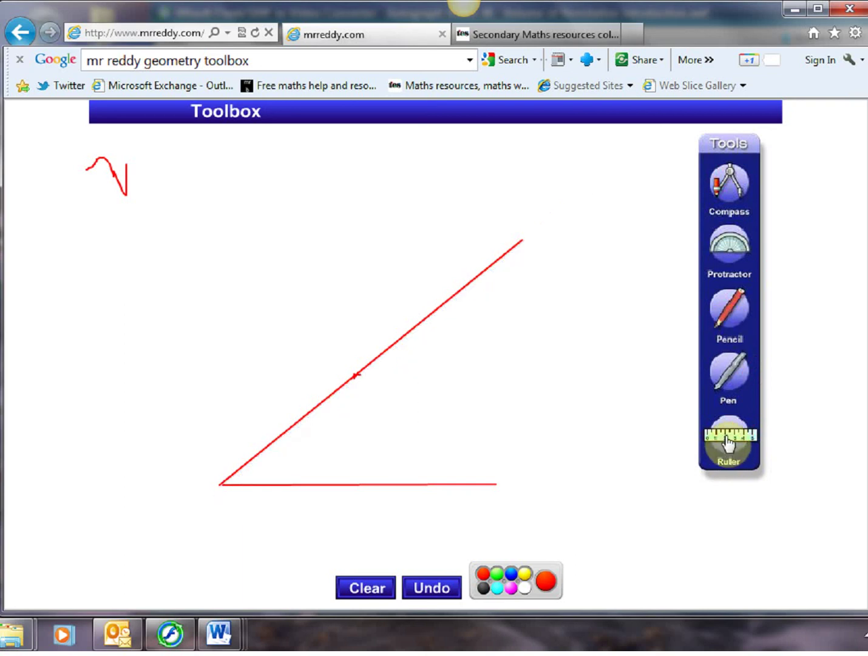
# - In blue pen, draw a small arc at the base vertex and label it 40
pyautogui.click(729, 246)
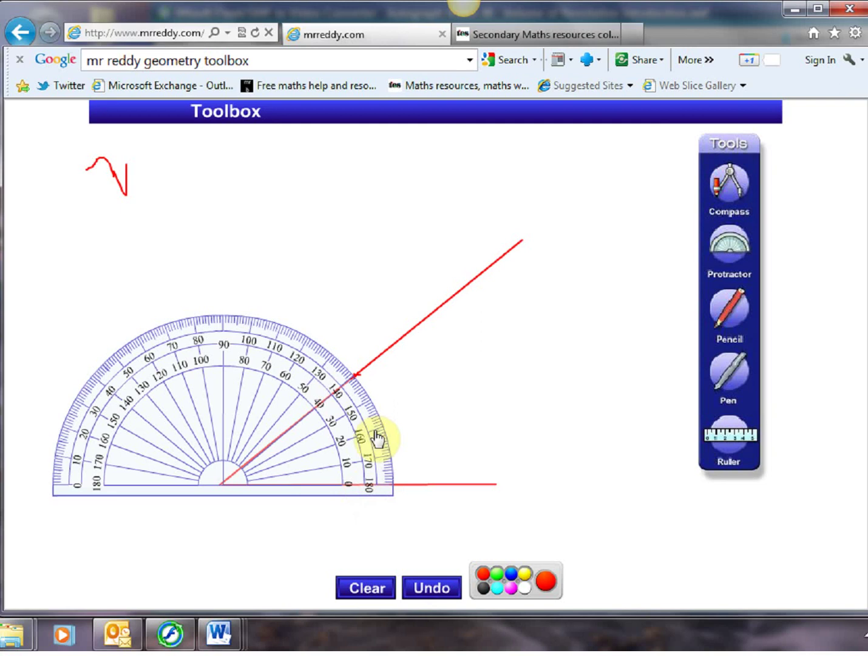
pyautogui.click(736, 245)
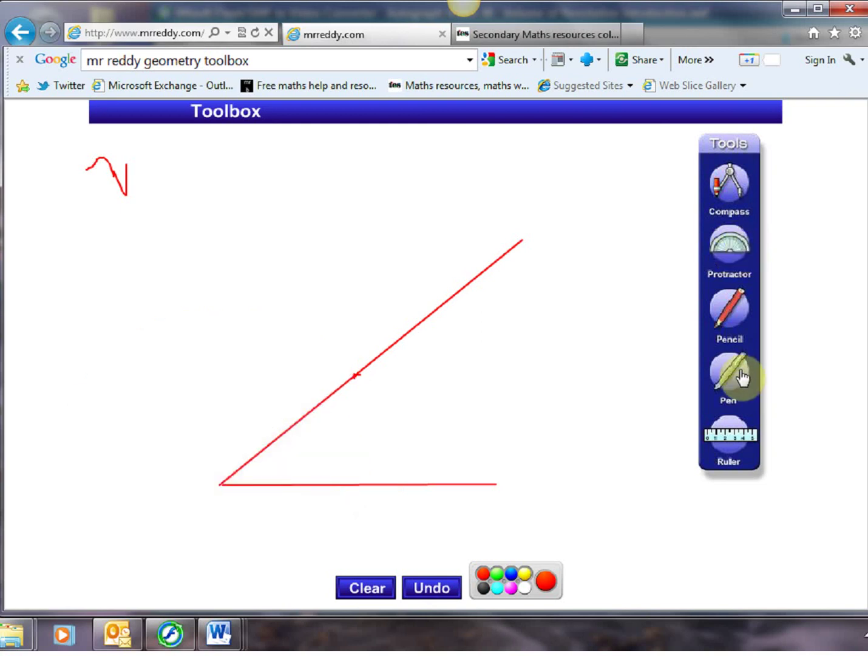
pyautogui.click(511, 573)
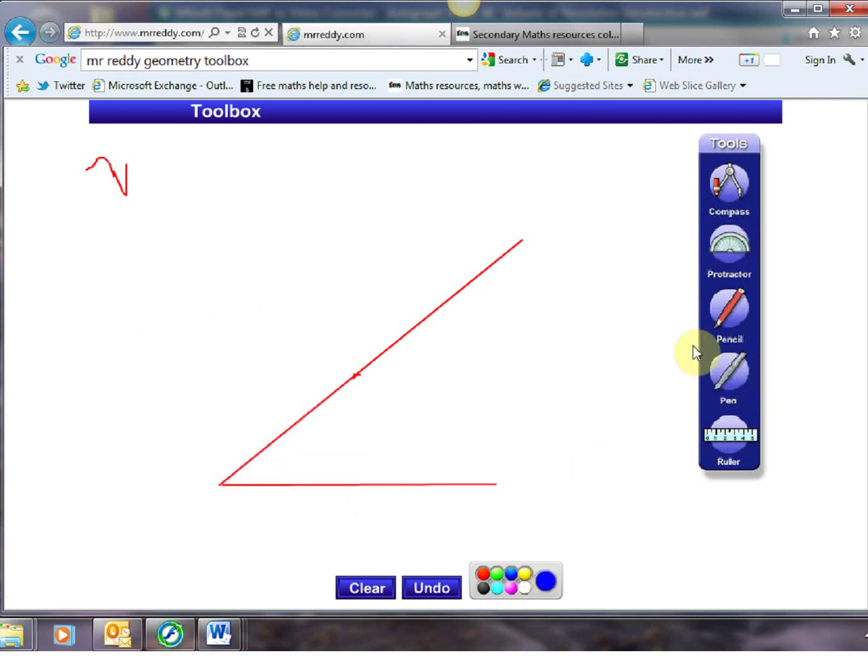
pyautogui.moveTo(720, 378)
pyautogui.mouseDown()
pyautogui.moveTo(321, 504)
pyautogui.moveTo(238, 489)
pyautogui.moveTo(259, 477)
pyautogui.moveTo(264, 491)
pyautogui.moveTo(285, 470)
pyautogui.mouseUp()
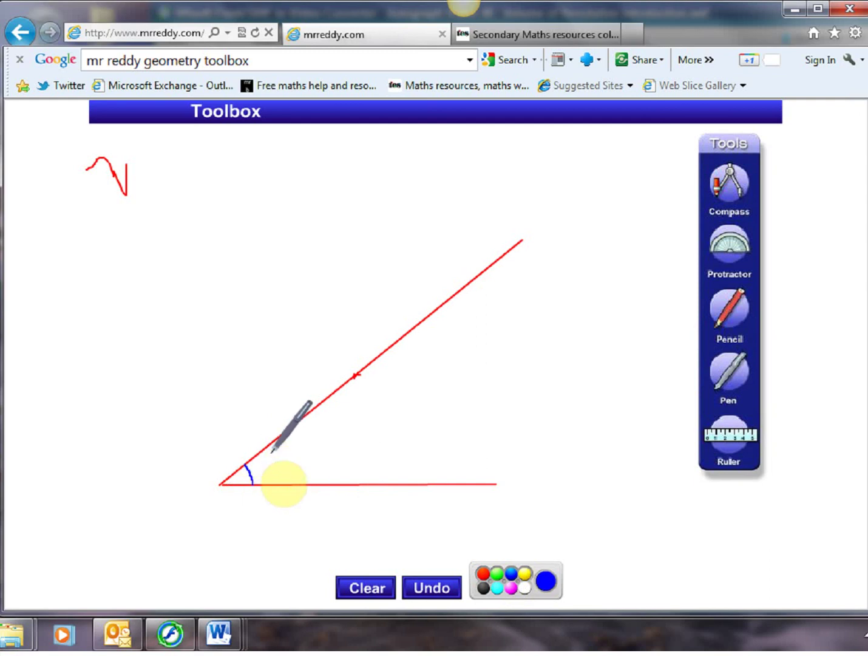
pyautogui.moveTo(271, 453)
pyautogui.mouseDown()
pyautogui.moveTo(281, 475)
pyautogui.moveTo(290, 456)
pyautogui.mouseUp()
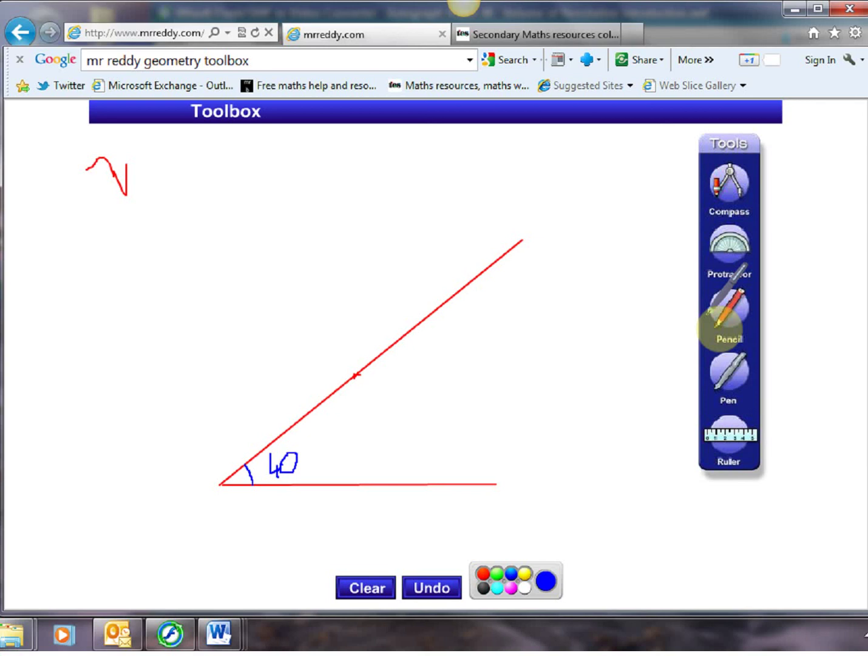
pyautogui.click(729, 312)
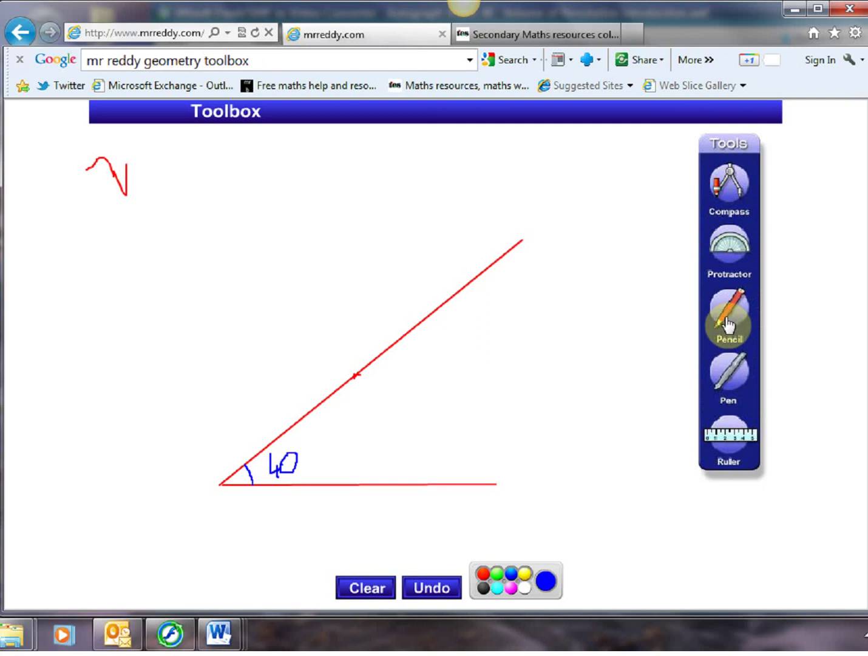
# - Lay a ruler level just below the base line
pyautogui.click(720, 442)
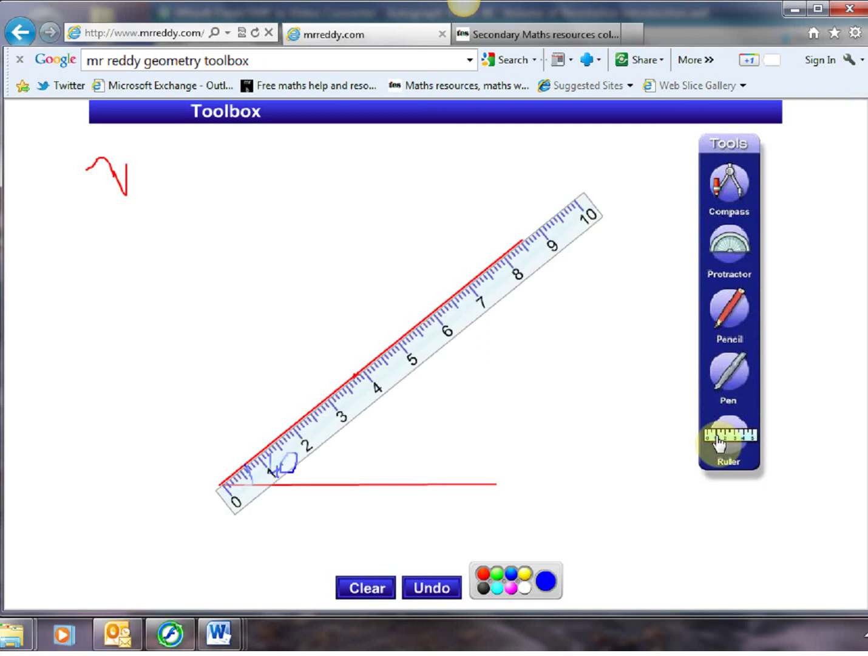
pyautogui.moveTo(589, 225); pyautogui.dragTo(620, 520)
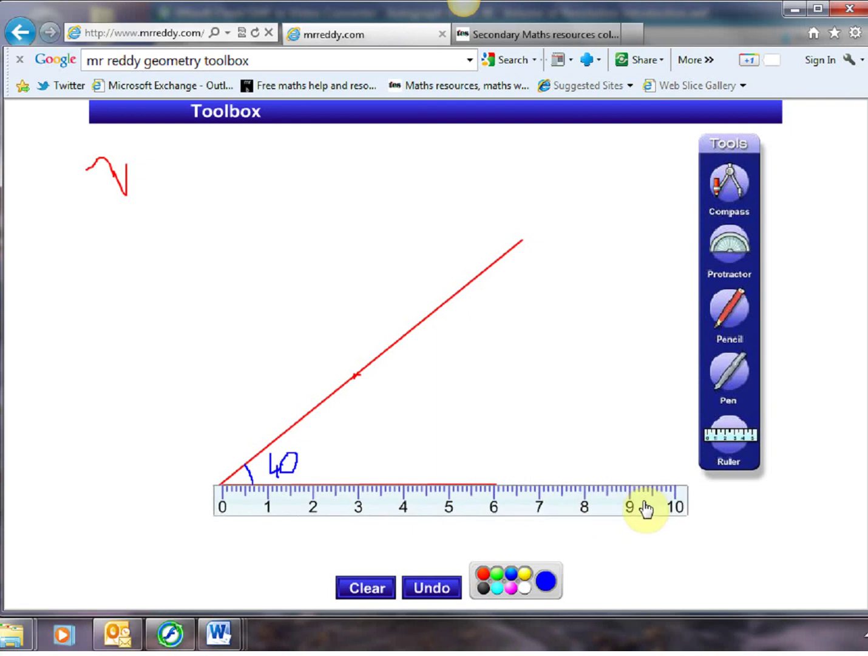
pyautogui.moveTo(479, 511)
pyautogui.mouseDown()
pyautogui.moveTo(420, 539)
pyautogui.moveTo(412, 530)
pyautogui.mouseUp()
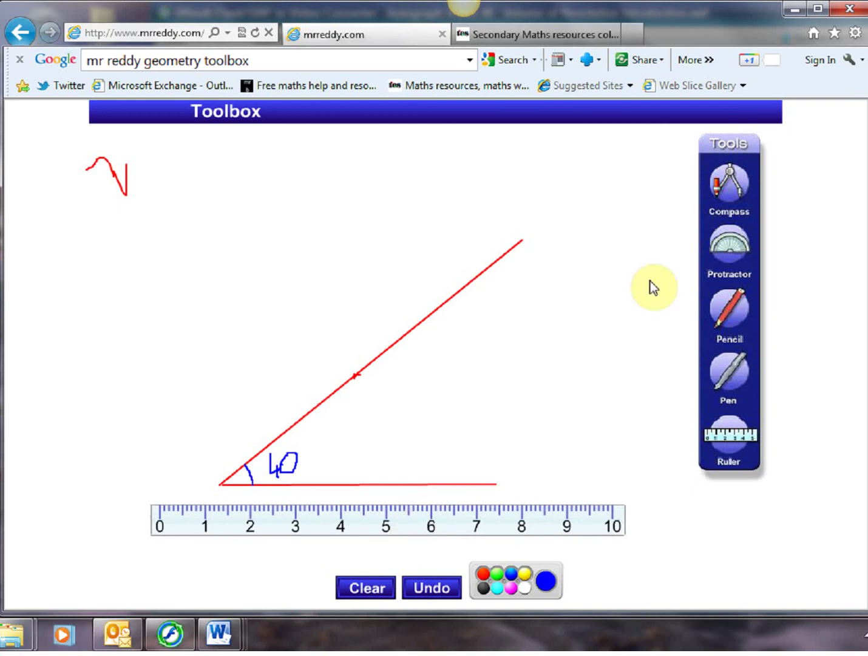
# - Open the compass to 7 on the ruler and sweep a blue arc centred on the base's right end
pyautogui.click(716, 191)
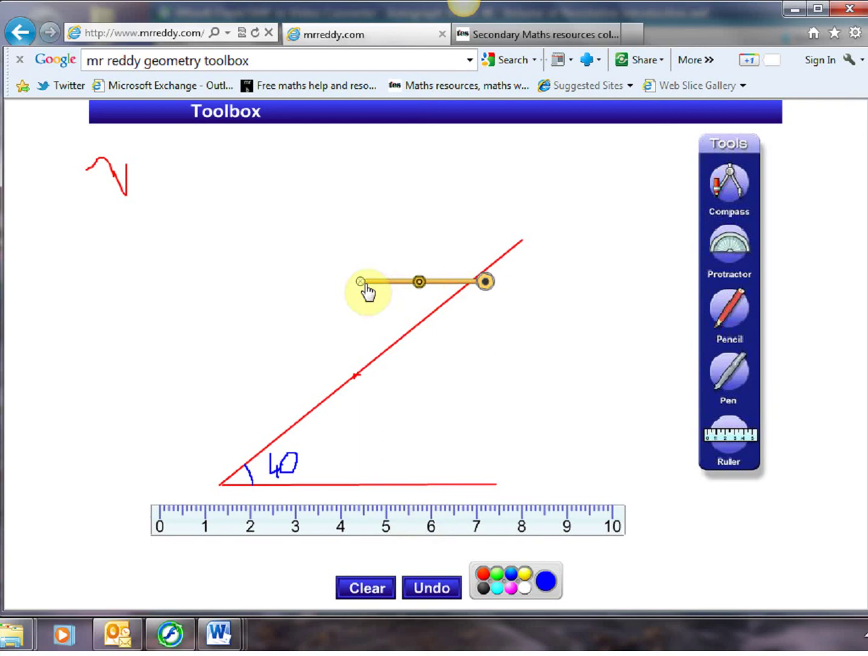
pyautogui.moveTo(360, 283)
pyautogui.mouseDown()
pyautogui.moveTo(199, 328)
pyautogui.moveTo(144, 299)
pyautogui.mouseUp()
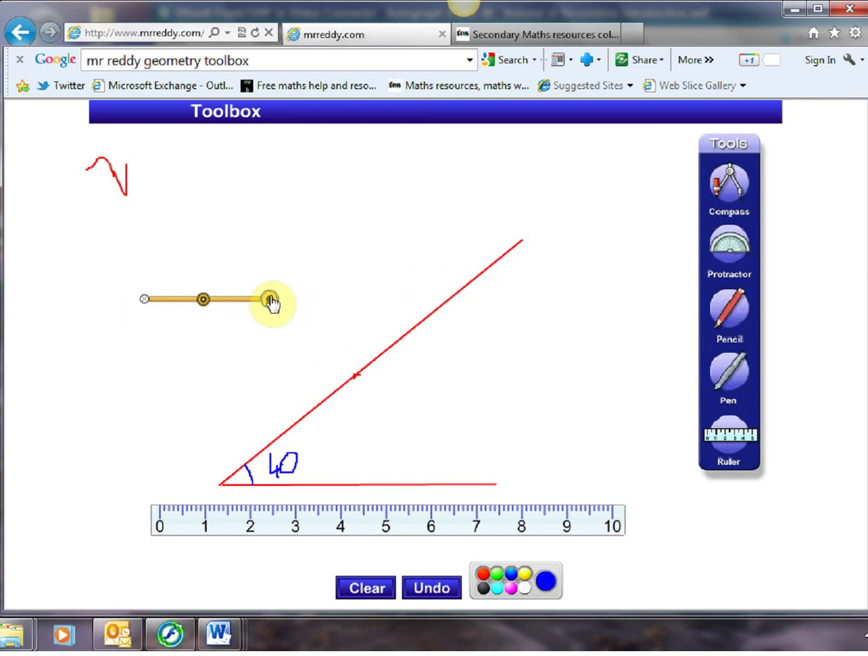
pyautogui.moveTo(270, 298); pyautogui.dragTo(391, 295)
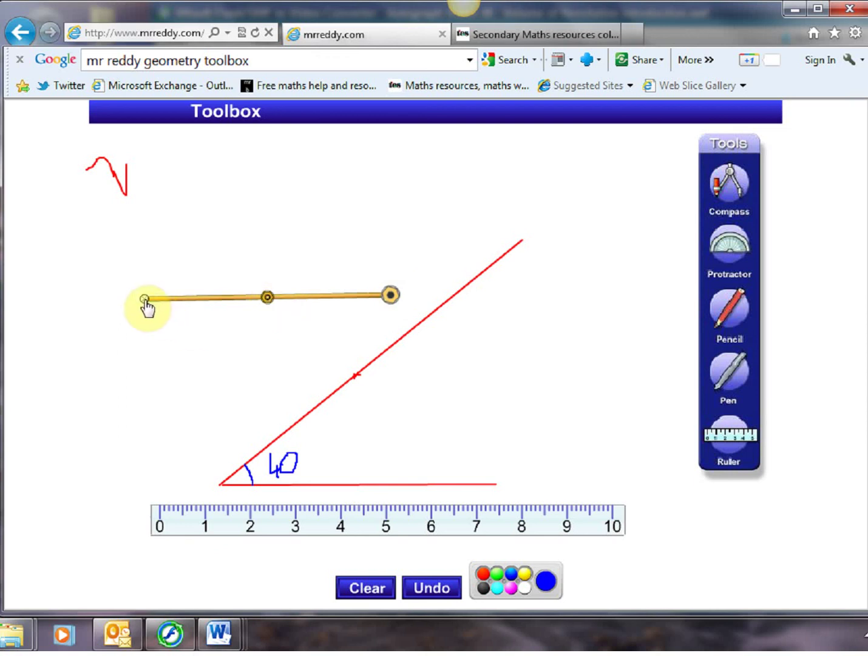
pyautogui.moveTo(145, 298); pyautogui.dragTo(163, 505)
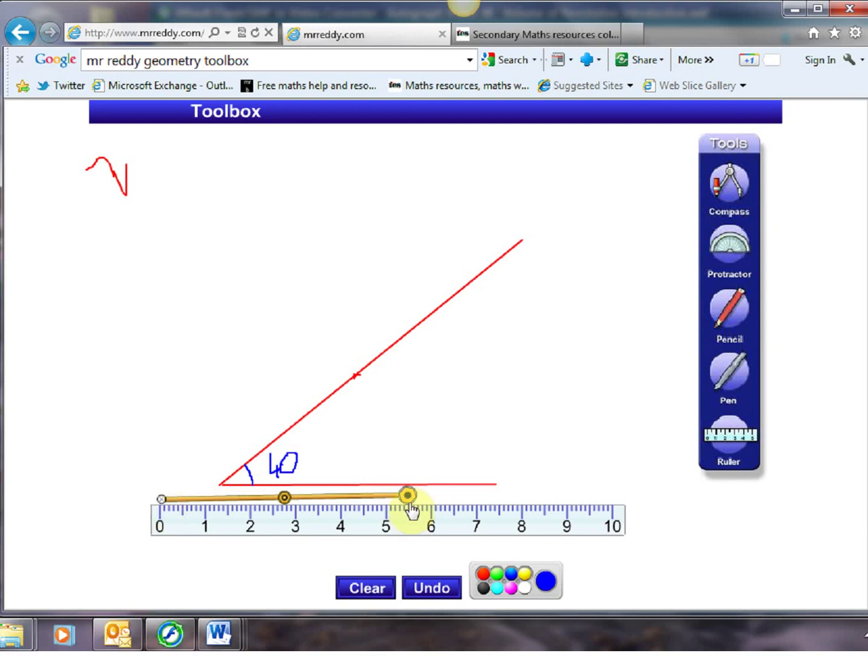
pyautogui.moveTo(410, 500); pyautogui.dragTo(478, 504)
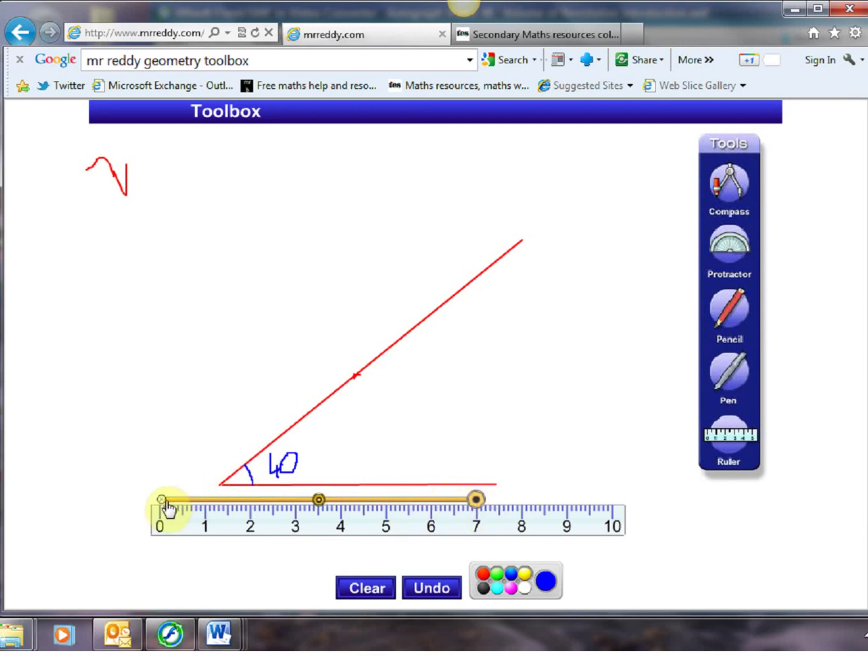
pyautogui.moveTo(163, 504); pyautogui.dragTo(497, 489)
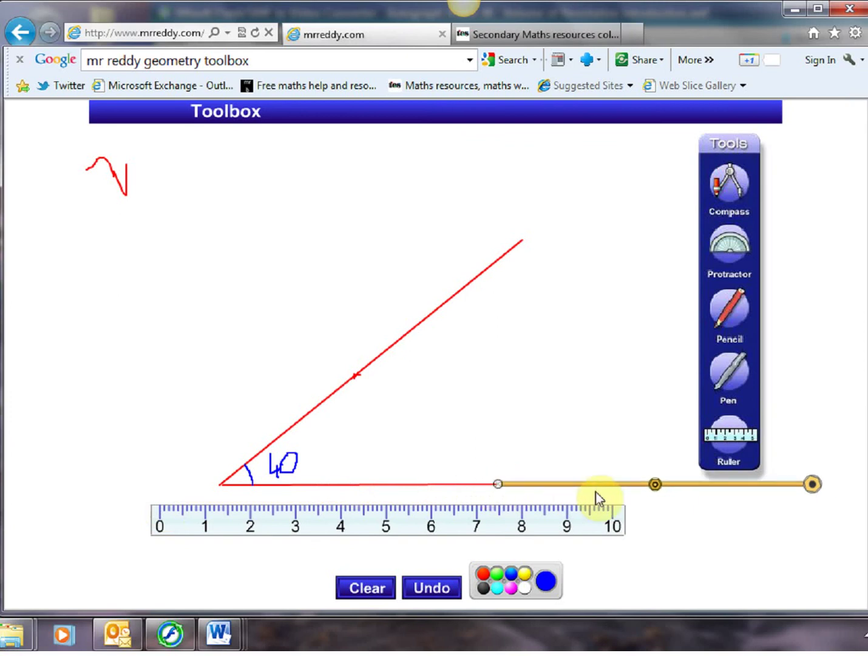
pyautogui.moveTo(654, 485)
pyautogui.mouseDown()
pyautogui.moveTo(576, 416)
pyautogui.moveTo(512, 393)
pyautogui.moveTo(465, 407)
pyautogui.moveTo(448, 425)
pyautogui.moveTo(438, 458)
pyautogui.mouseUp()
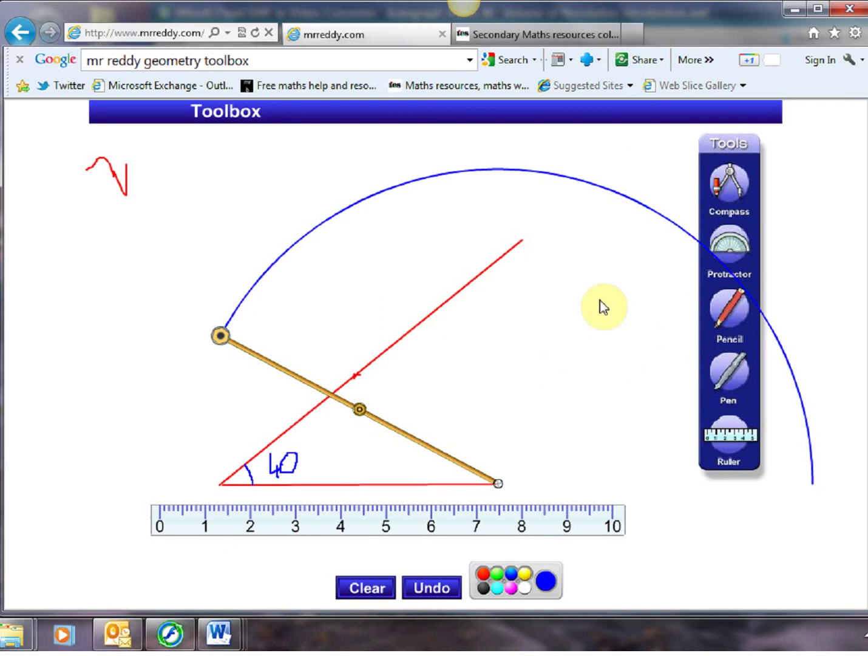
# - Extend the sloping side in blue to the arc and join the base's right end to the crossing
pyautogui.click(730, 312)
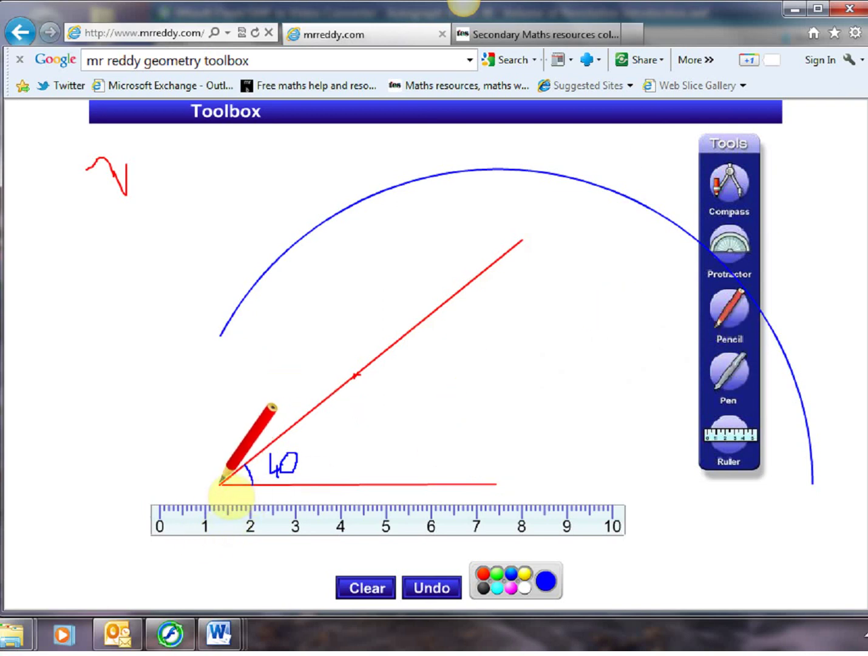
pyautogui.moveTo(222, 483)
pyautogui.mouseDown()
pyautogui.moveTo(302, 431)
pyautogui.moveTo(373, 357)
pyautogui.moveTo(484, 297)
pyautogui.moveTo(516, 253)
pyautogui.moveTo(612, 171)
pyautogui.mouseUp()
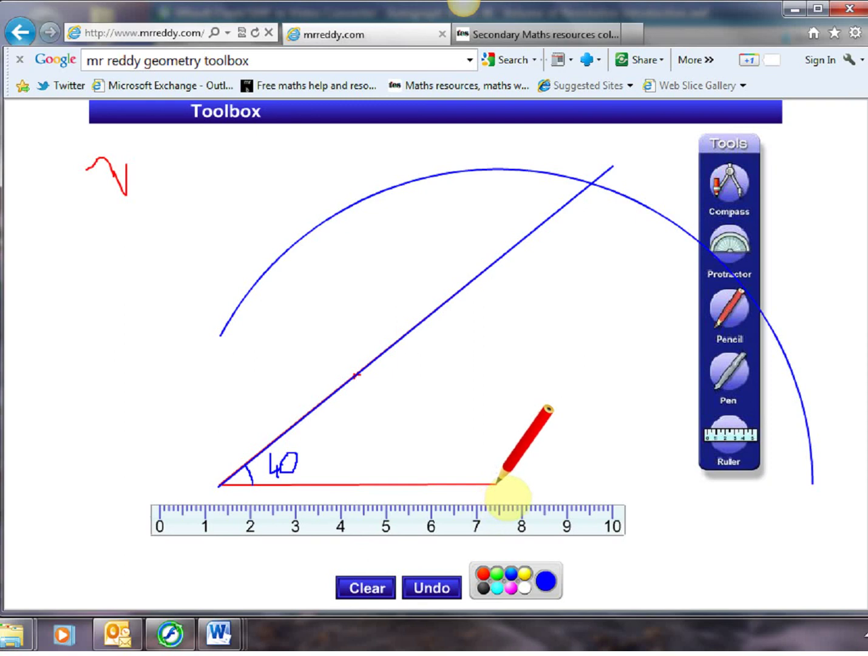
pyautogui.moveTo(496, 482)
pyautogui.mouseDown()
pyautogui.moveTo(522, 438)
pyautogui.moveTo(598, 167)
pyautogui.mouseUp()
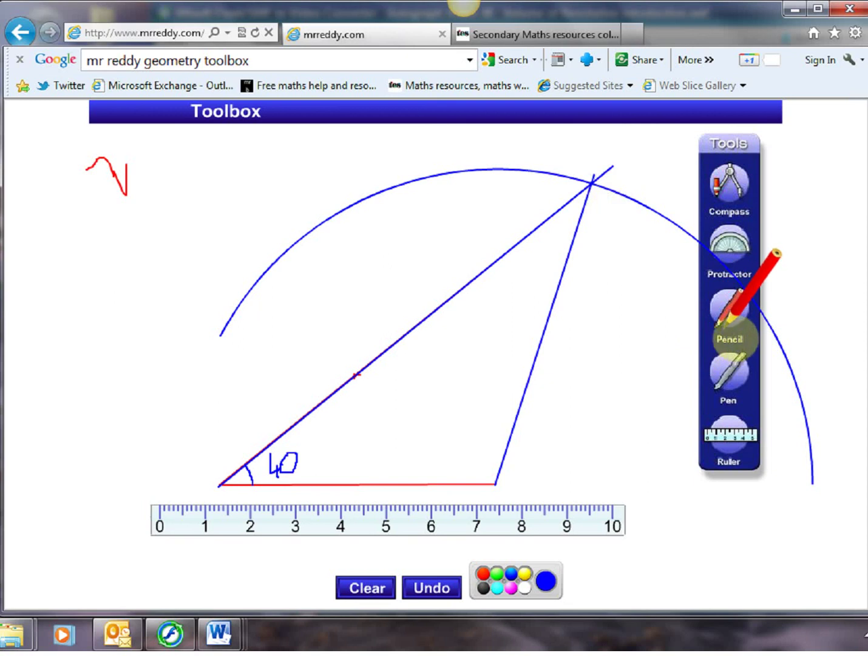
pyautogui.click(733, 334)
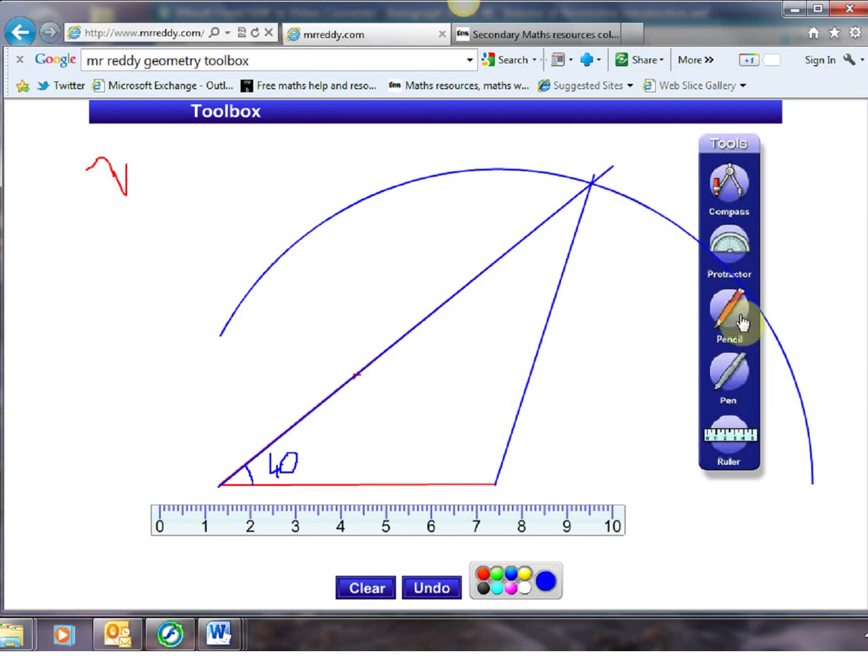
pyautogui.click(731, 246)
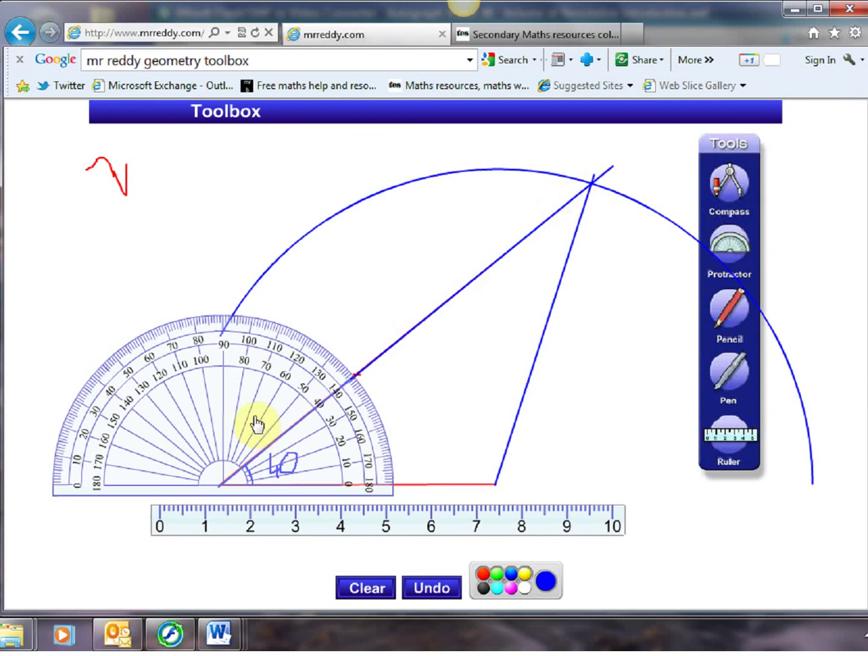
# - Centre the protractor on the top vertex with its baseline along the long sloping side
pyautogui.moveTo(368, 349); pyautogui.dragTo(534, 282)
pyautogui.moveTo(477, 350); pyautogui.dragTo(555, 344)
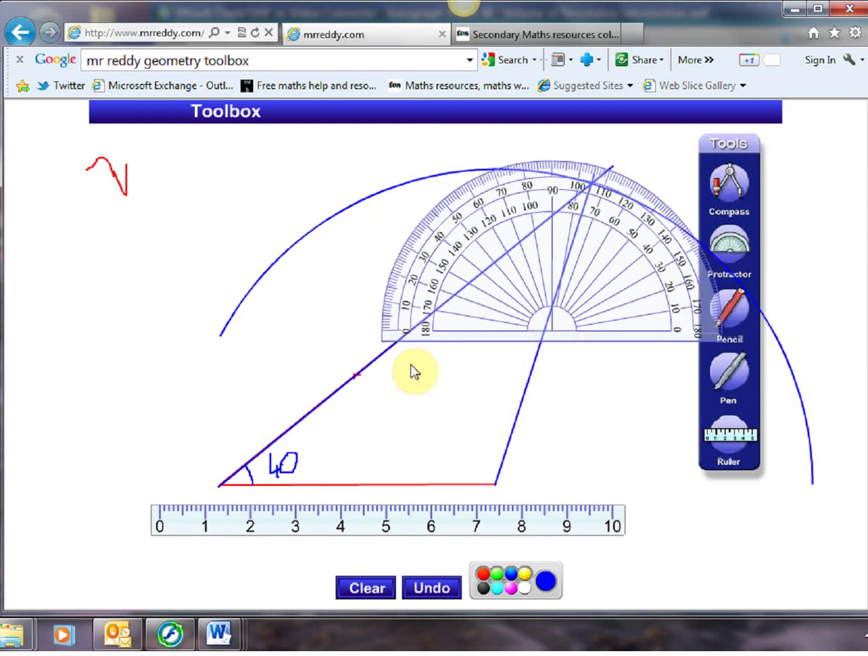
pyautogui.moveTo(387, 334); pyautogui.dragTo(496, 457)
pyautogui.moveTo(504, 326); pyautogui.dragTo(593, 193)
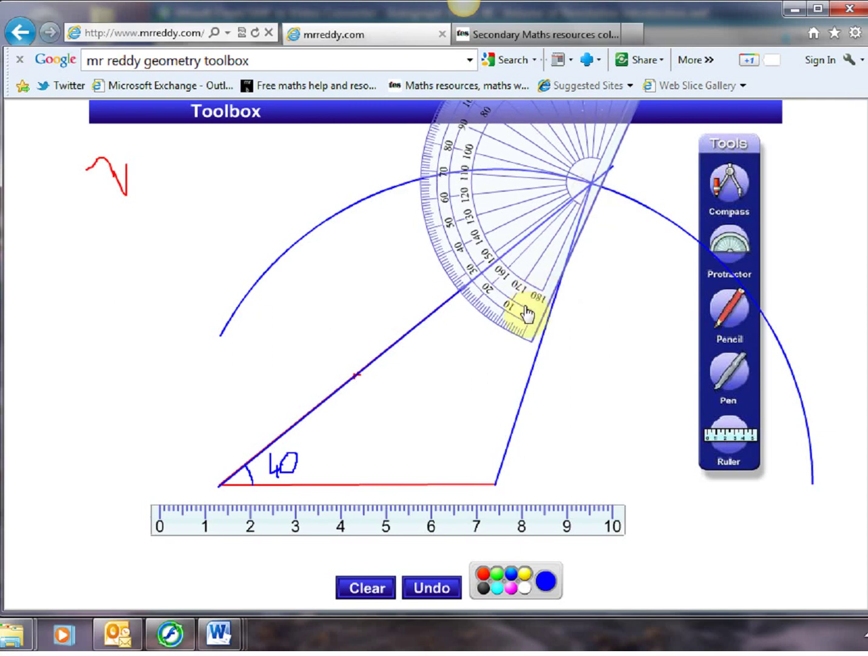
pyautogui.moveTo(526, 313); pyautogui.dragTo(542, 319)
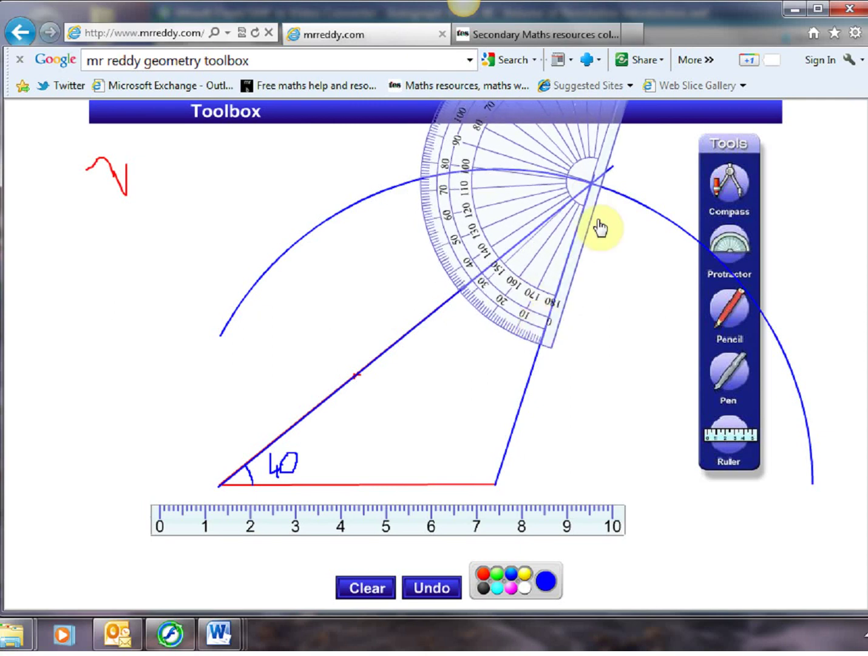